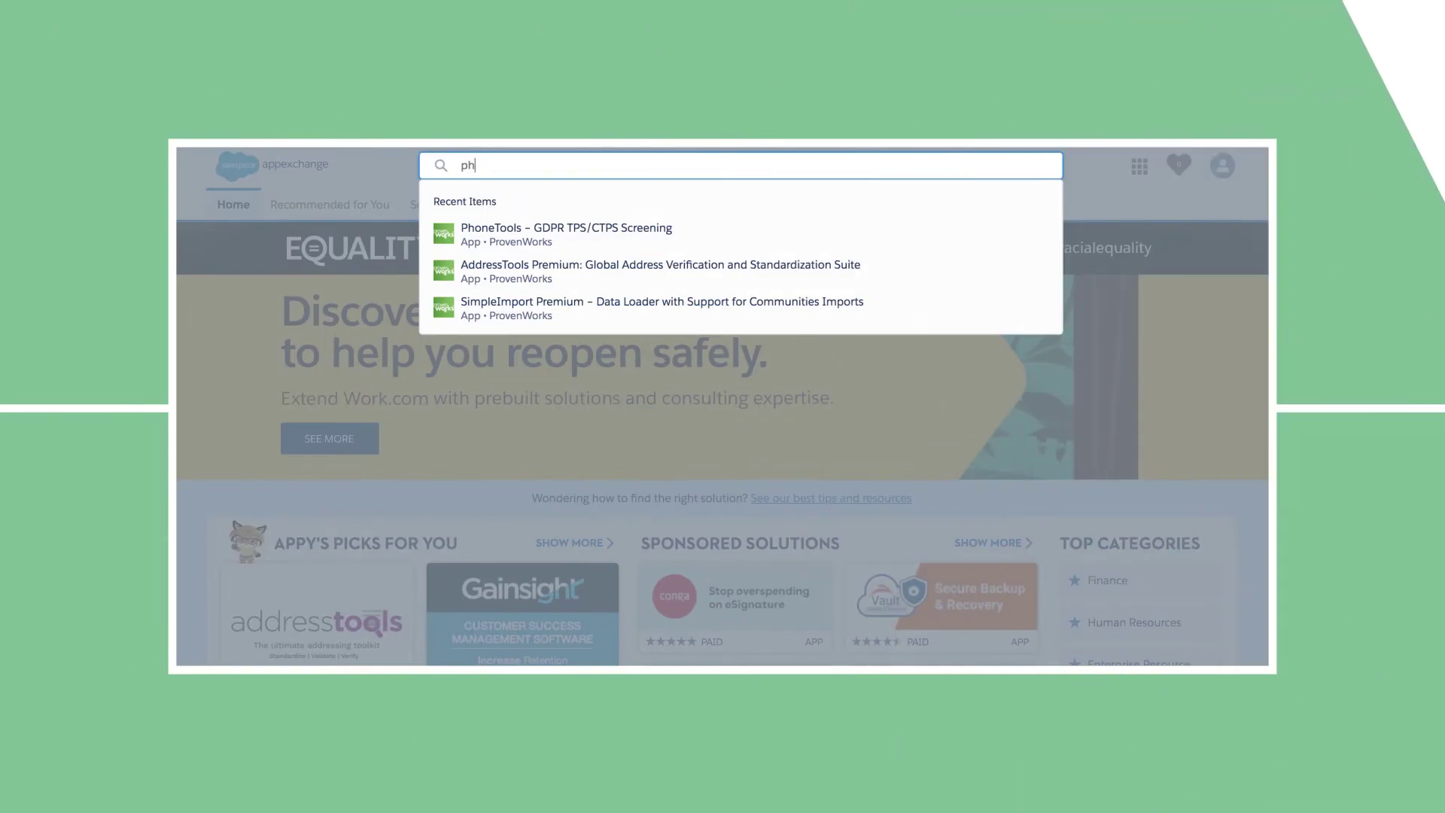
pyautogui.write('onetools')
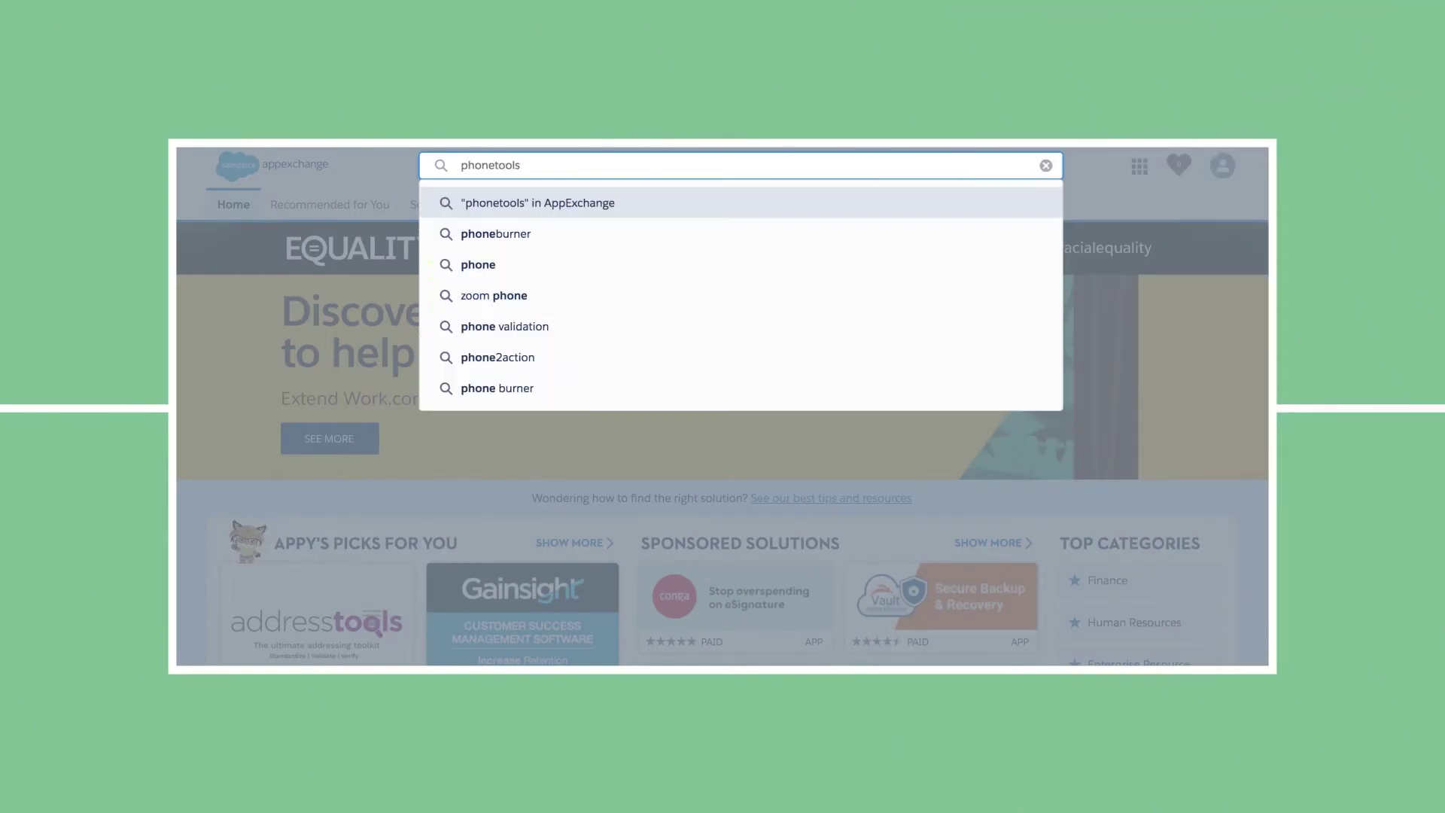
# Search AppExchange for 'phonetools' and open the PhoneTools – GDPR TPS/CTPS Screening listing
pyautogui.click(938, 210)
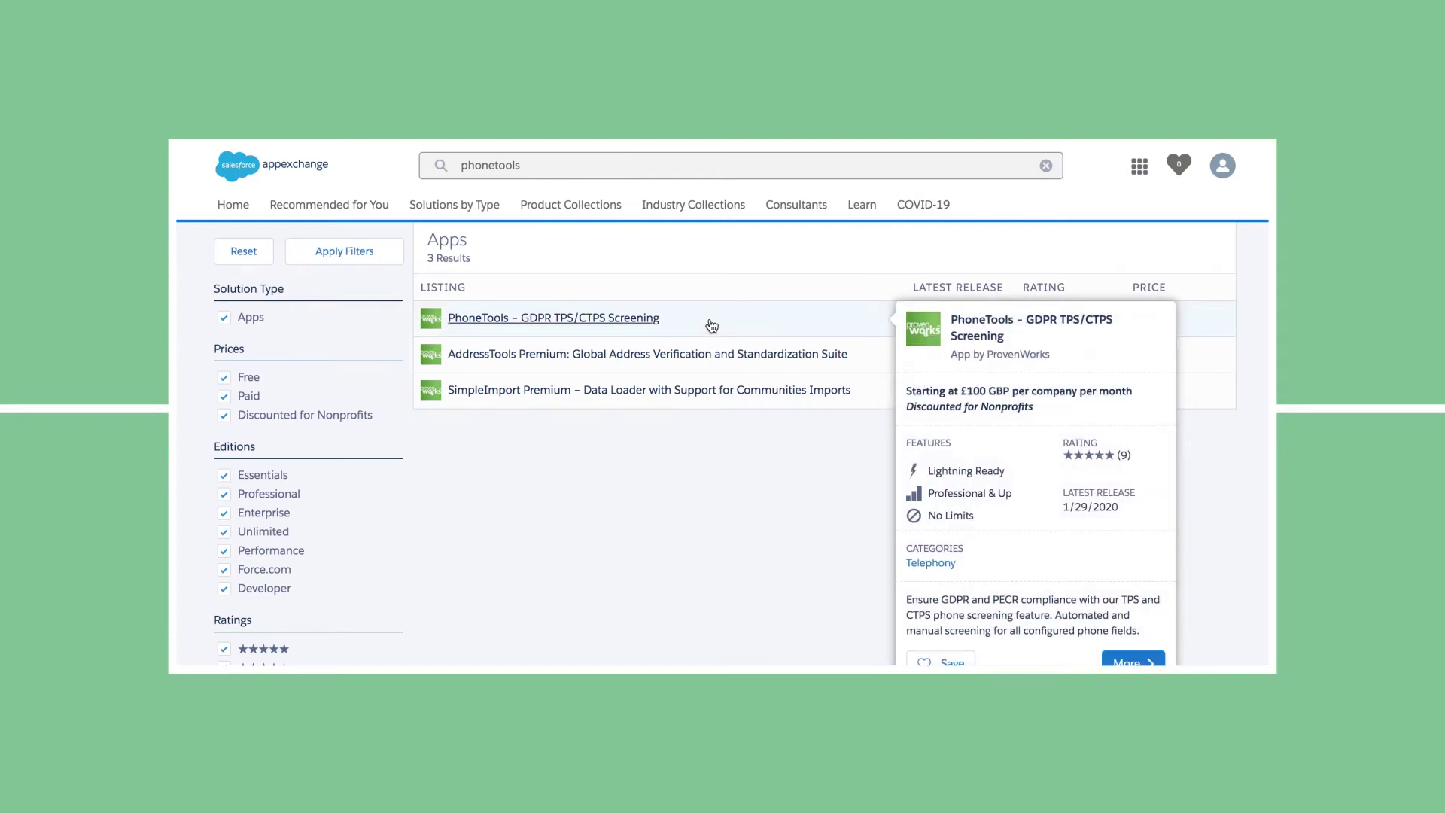
# Open the PhoneTools listing and start Get It Now to choose an install destination
pyautogui.click(711, 327)
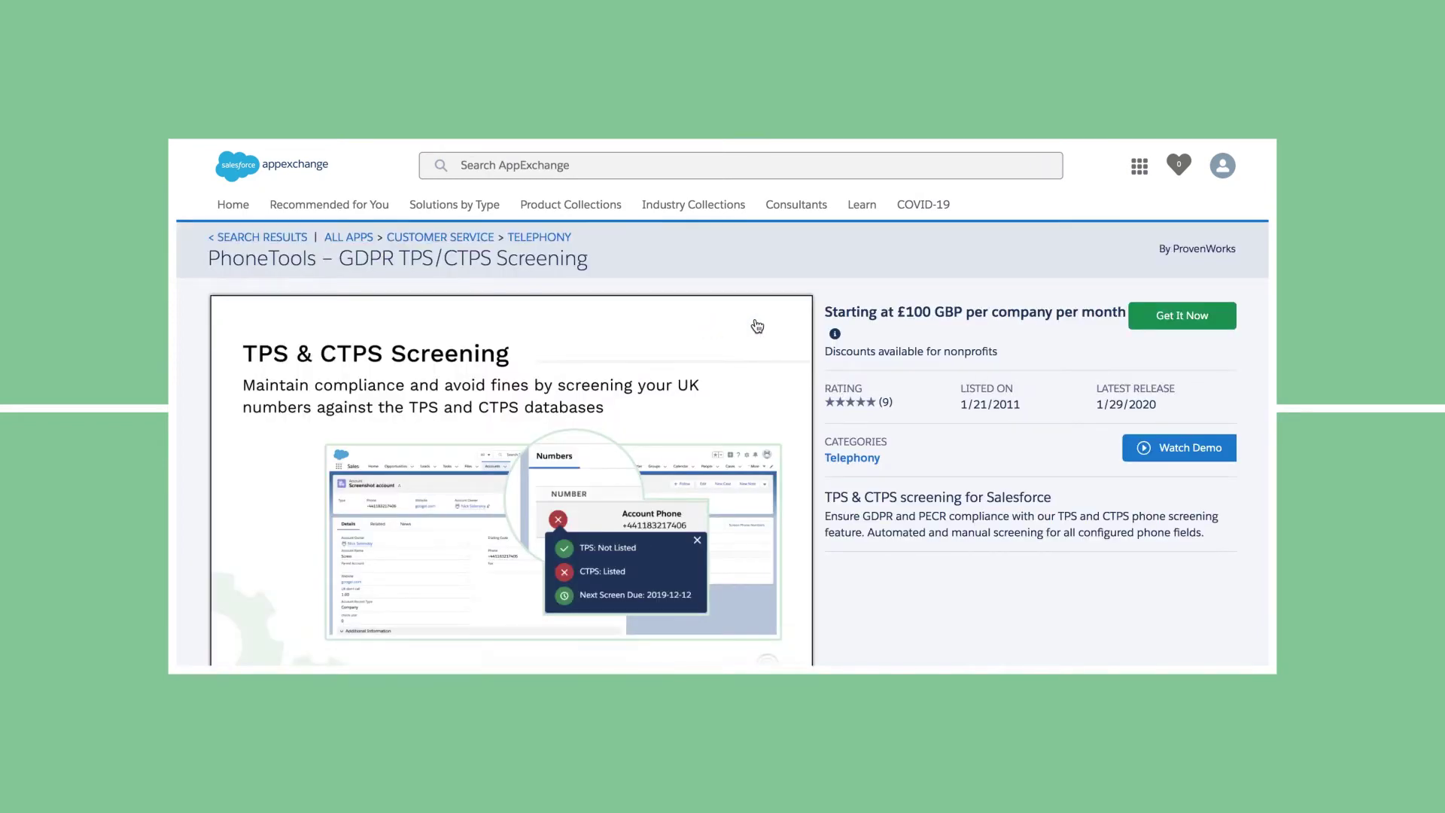
pyautogui.click(1218, 317)
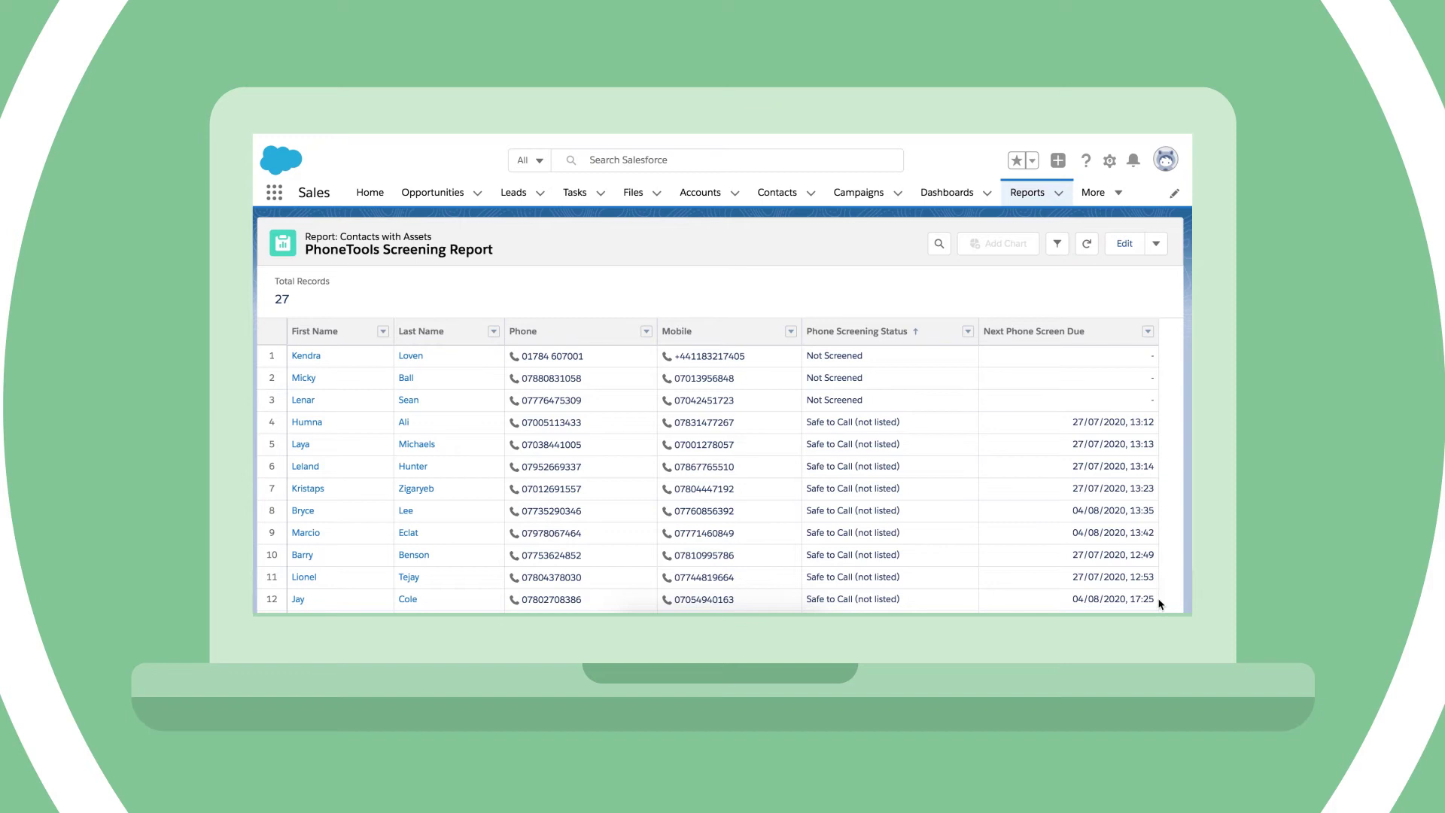
pyautogui.click(306, 356)
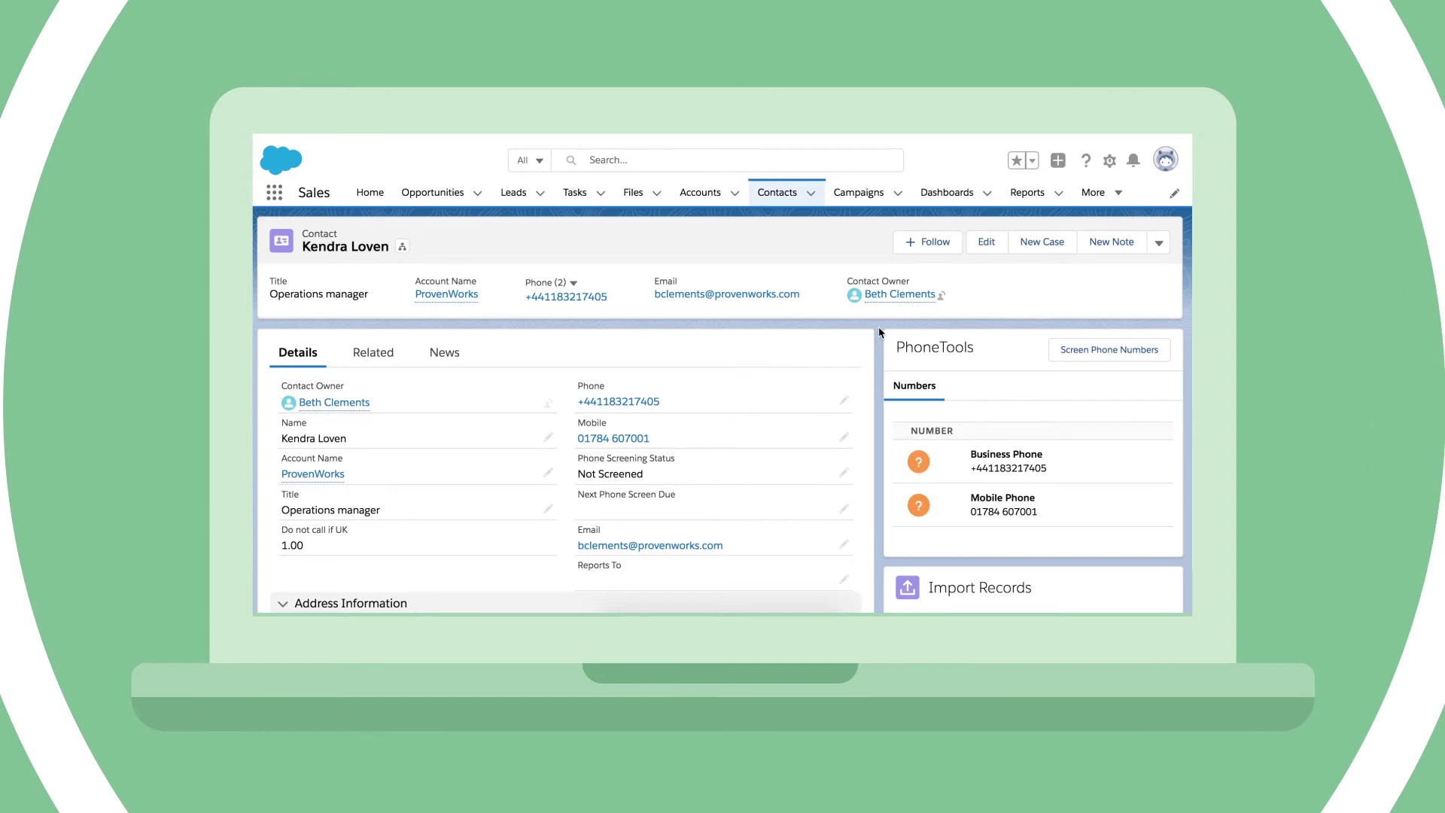
pyautogui.click(1156, 359)
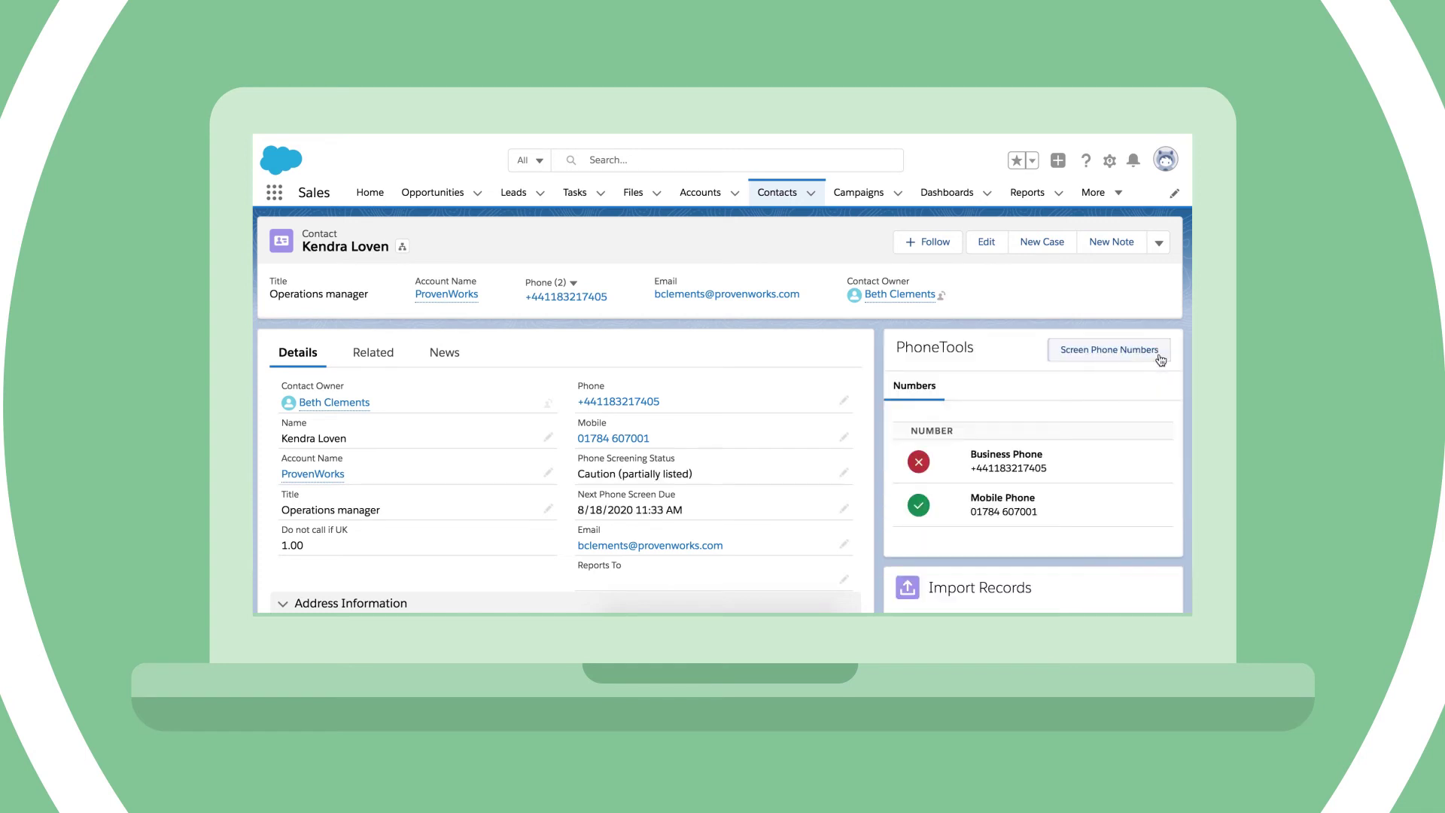
pyautogui.click(921, 464)
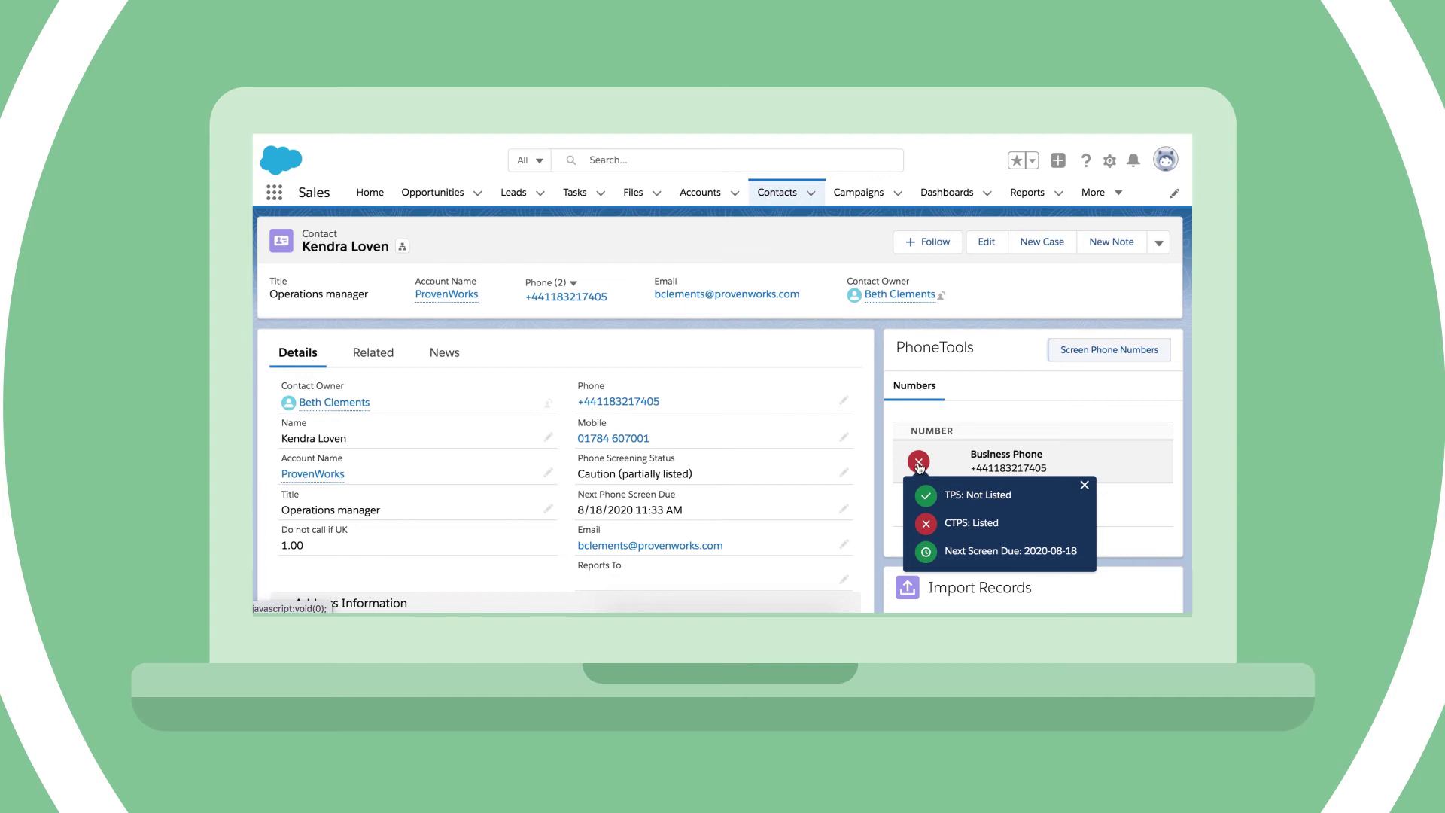
pyautogui.click(920, 506)
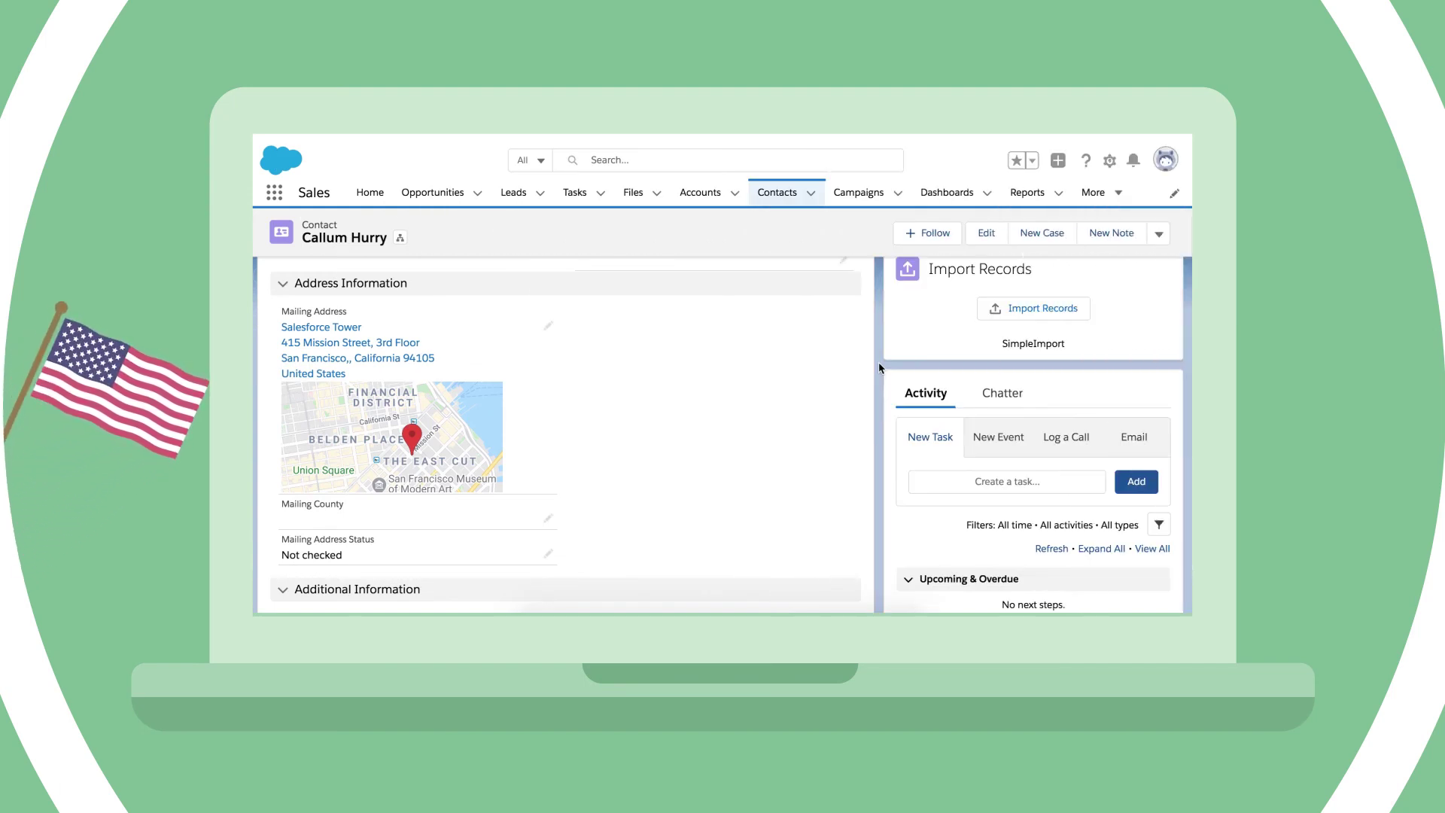
pyautogui.scroll(5, 880, 367)
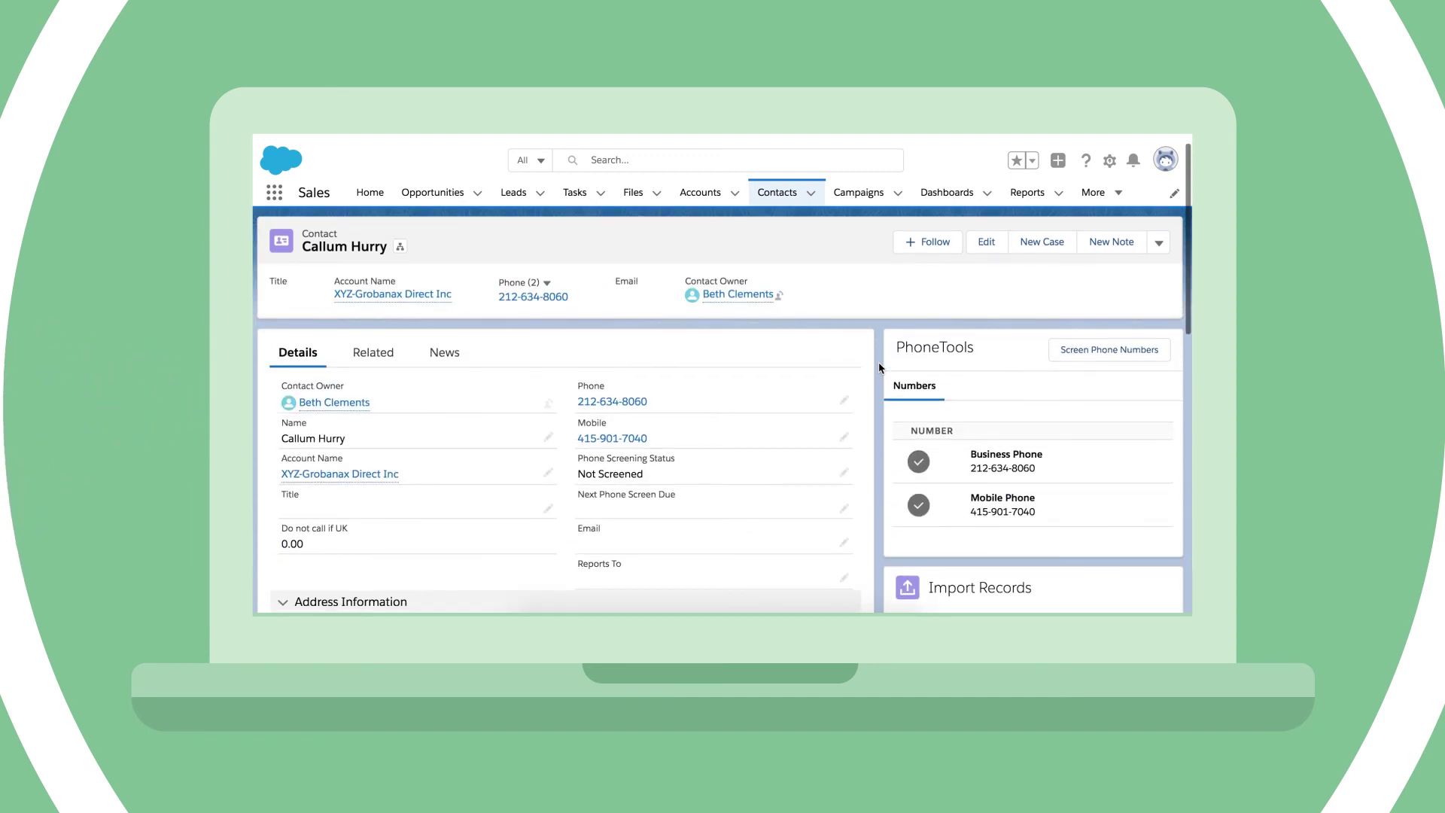
pyautogui.click(921, 463)
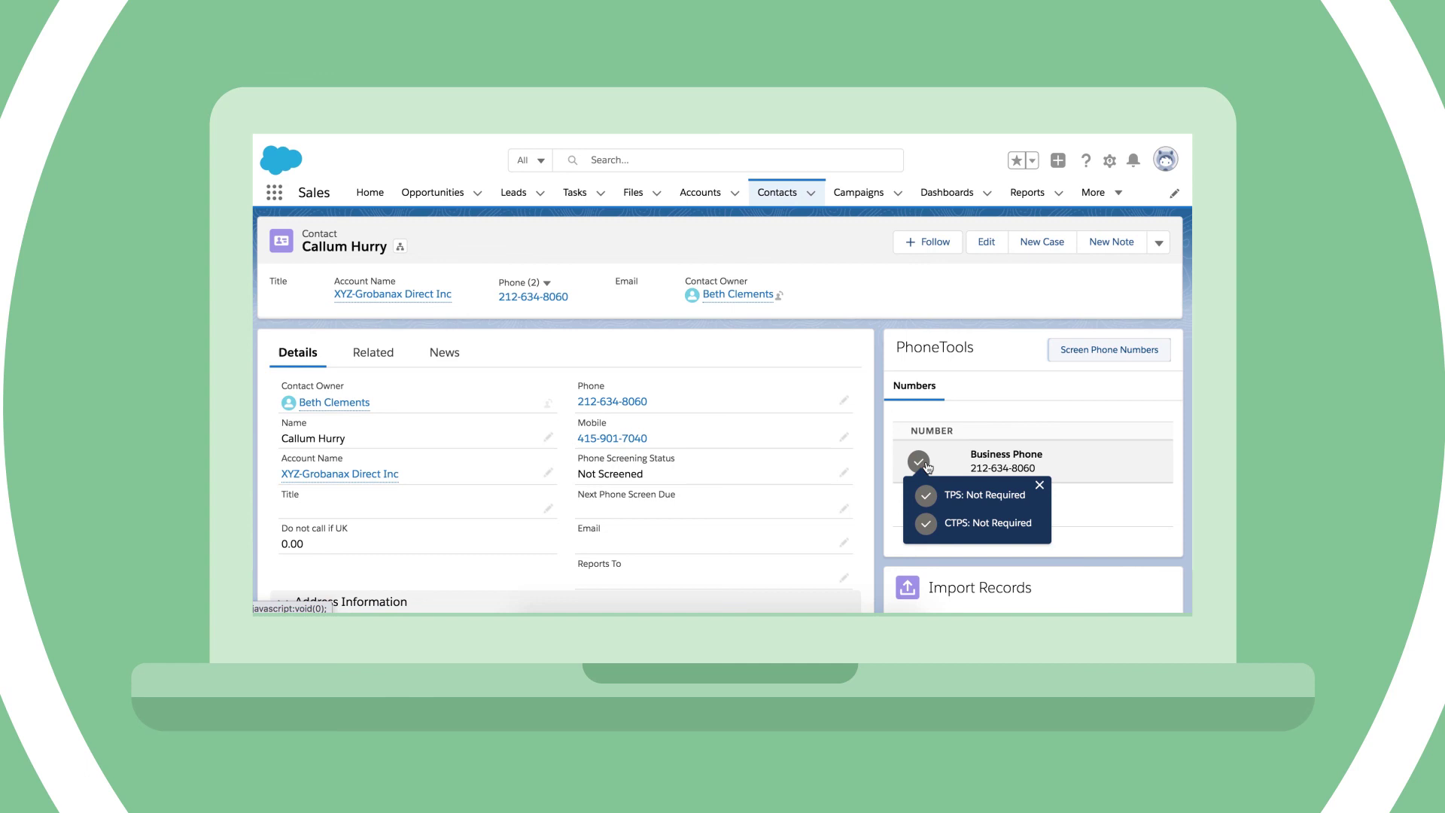
pyautogui.click(918, 505)
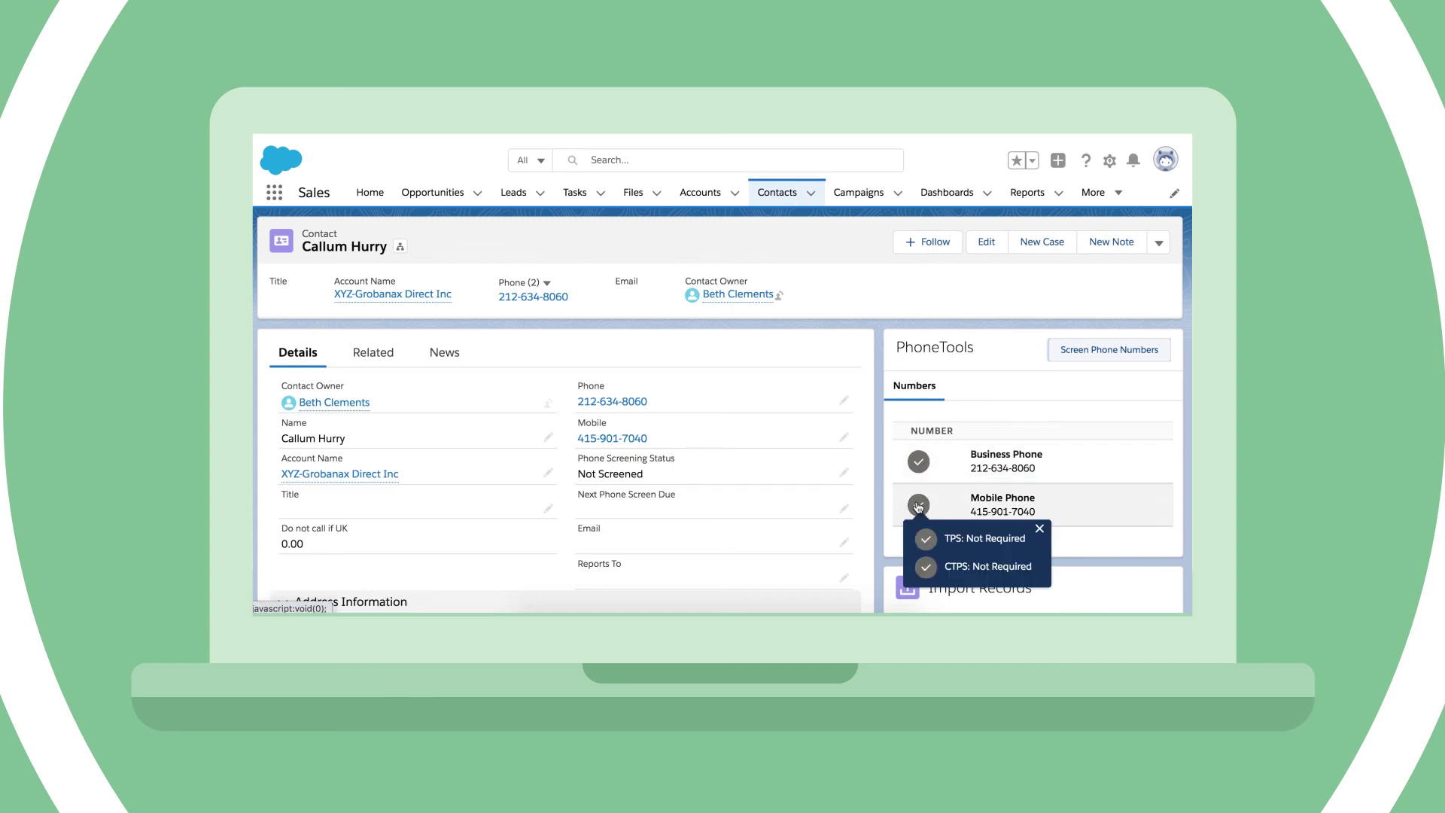